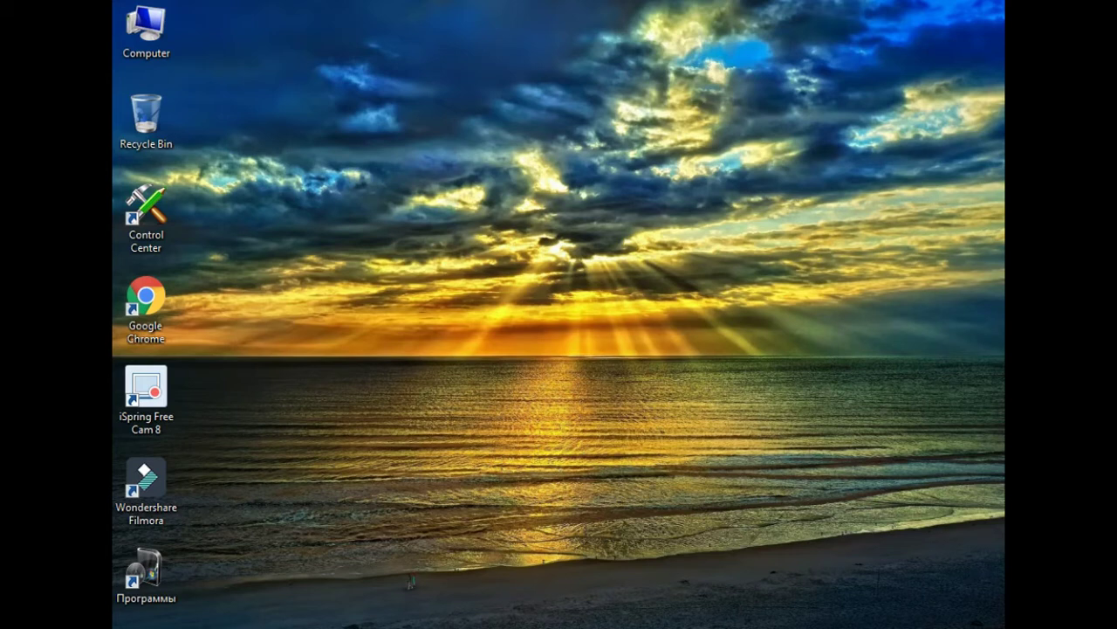
- Refresh the Windows desktop from its right-click menu
right_click(390, 230)
click(428, 281)
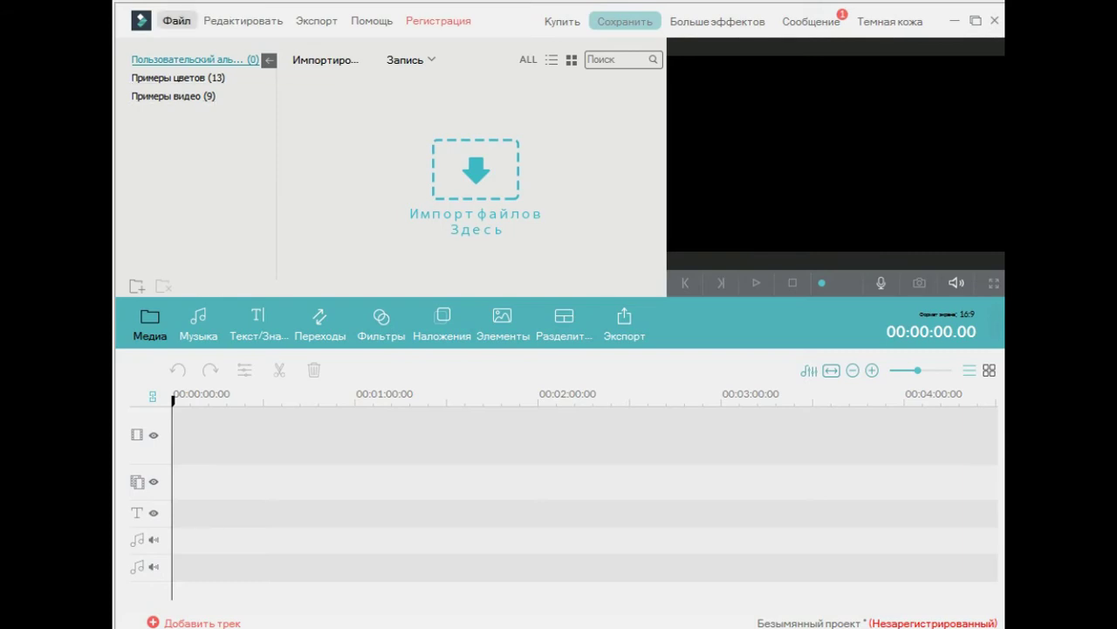
- Open Filmora's Настройки (Settings) dialog from the Файл (File) menu
click(177, 20)
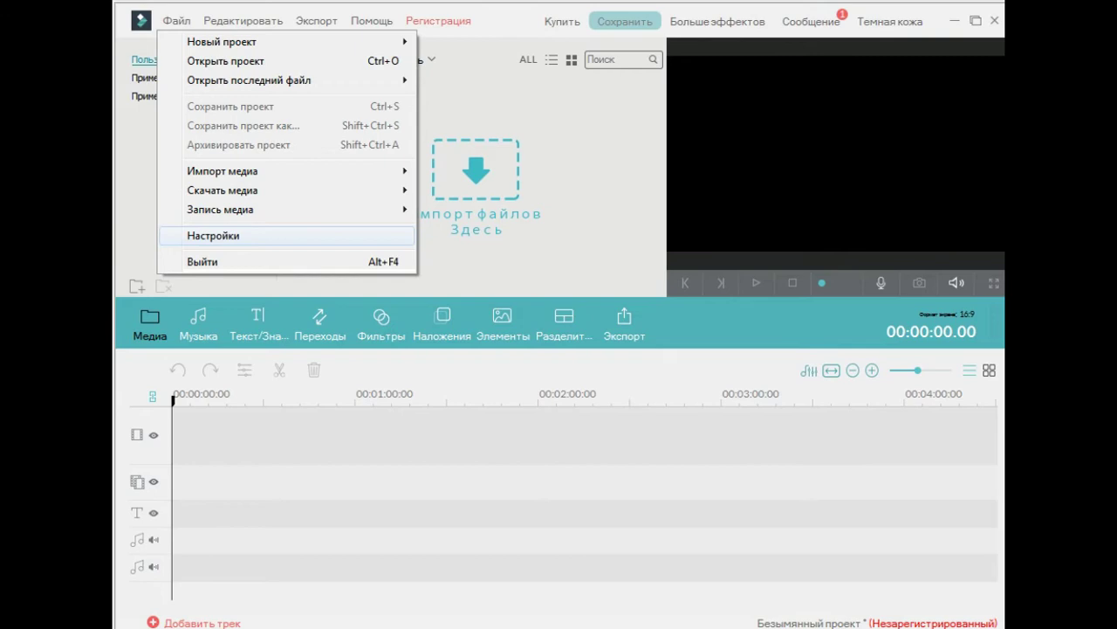
click(213, 236)
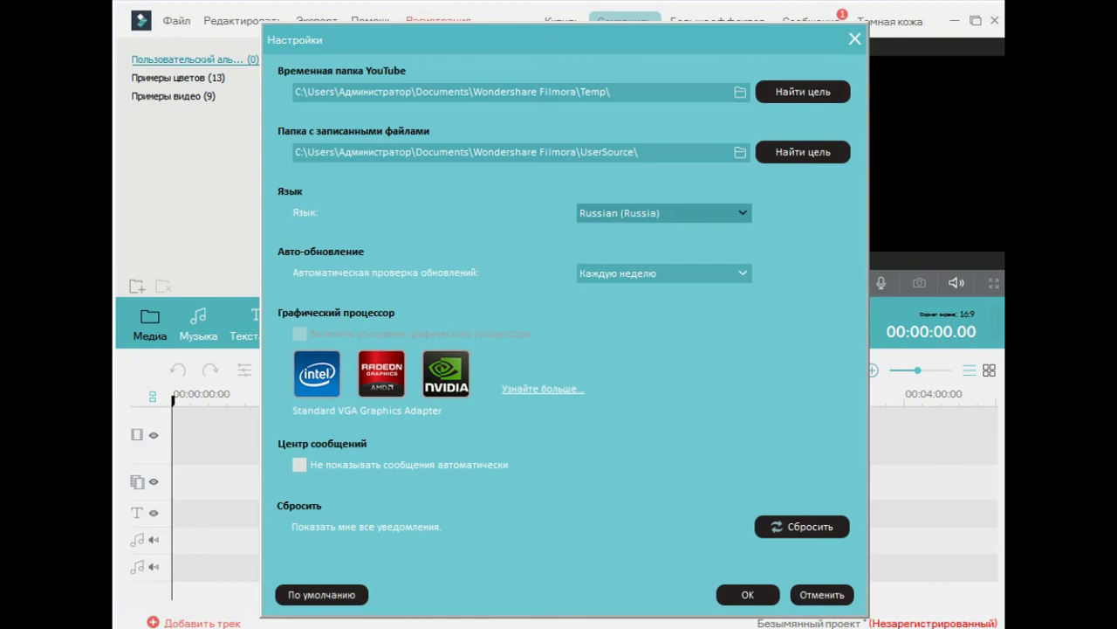
- Change the interface language from Russian to English (United States) and confirm with OK
click(663, 212)
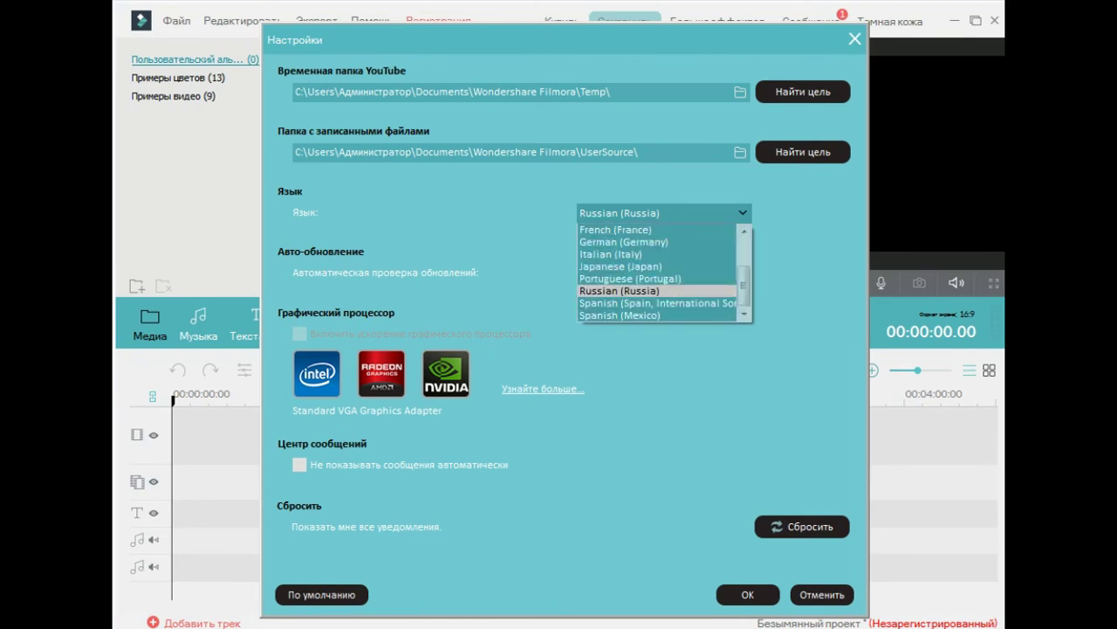
scroll(663, 272, up, 2)
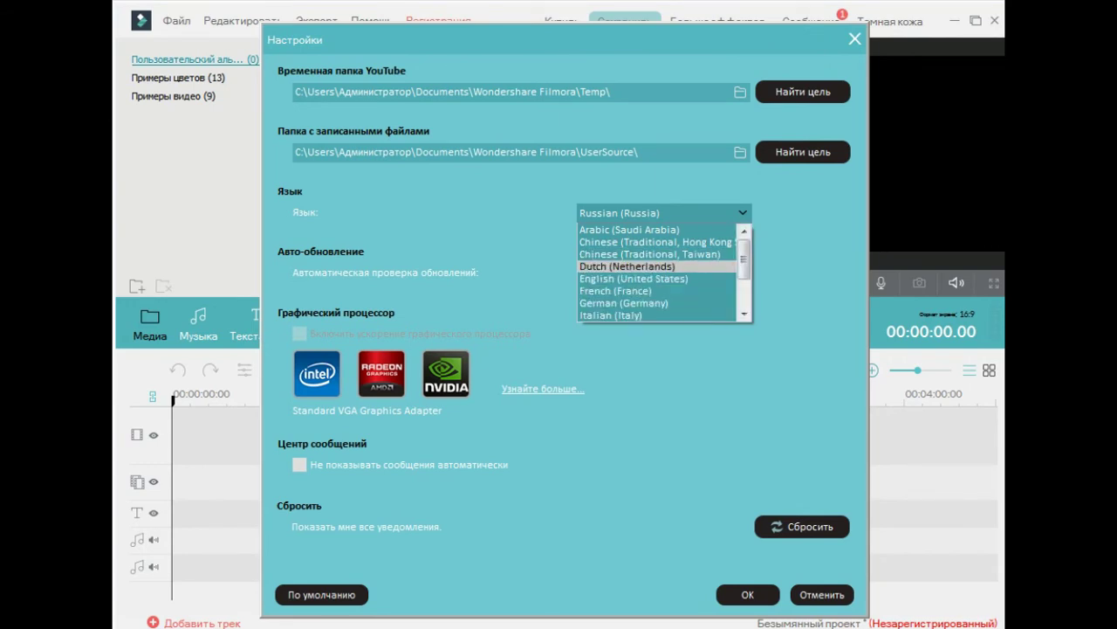
scroll(659, 272, down, 2)
scroll(660, 272, down, 3)
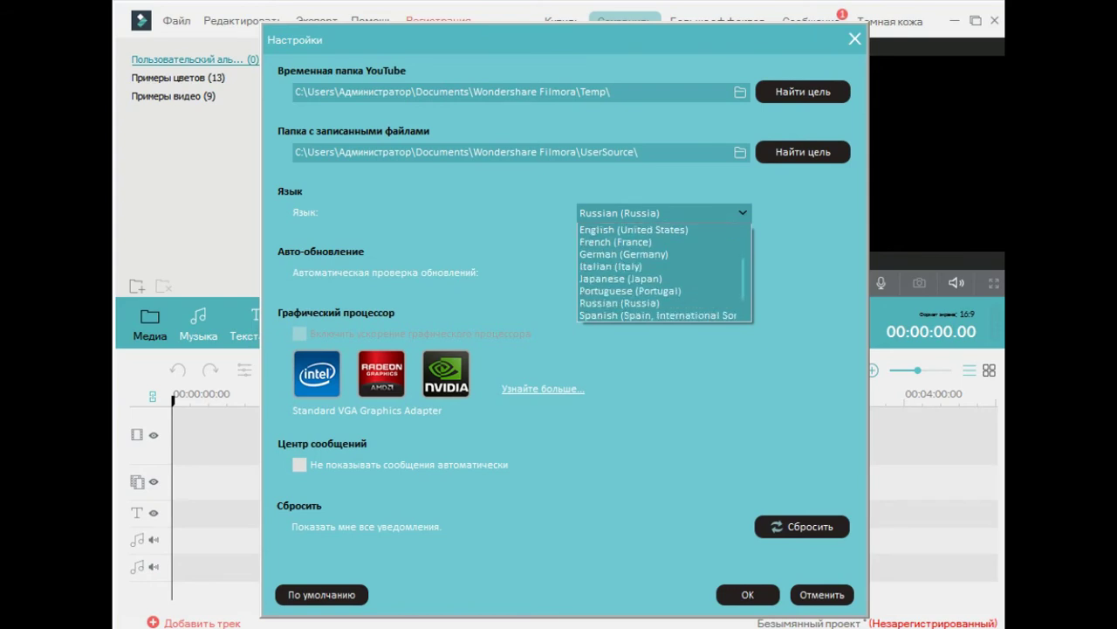
scroll(659, 272, down, 1)
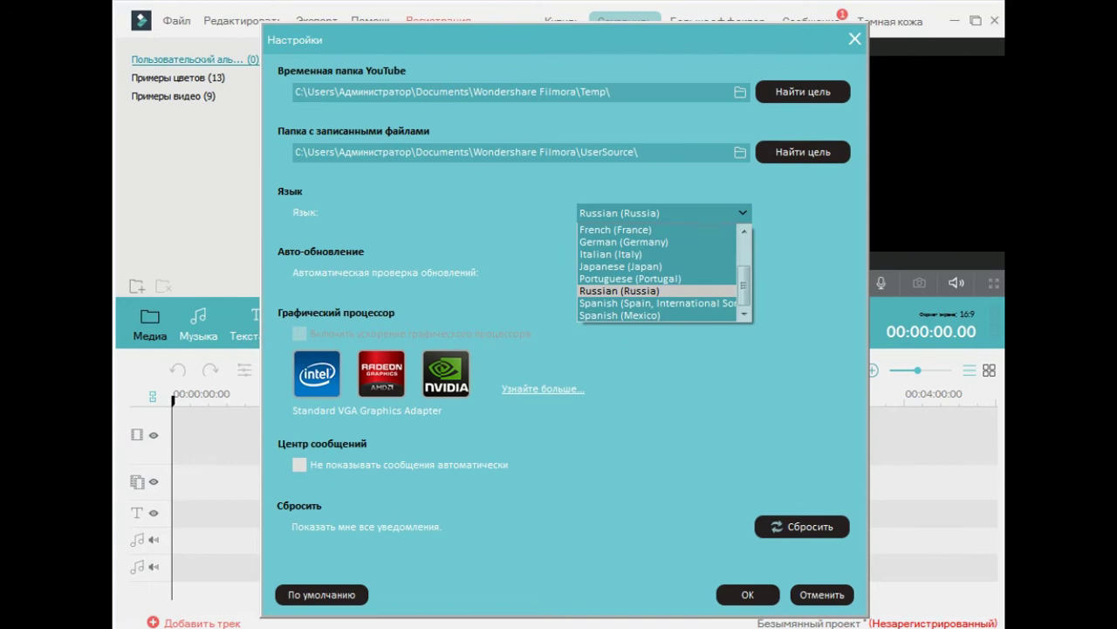
scroll(659, 273, up, 5)
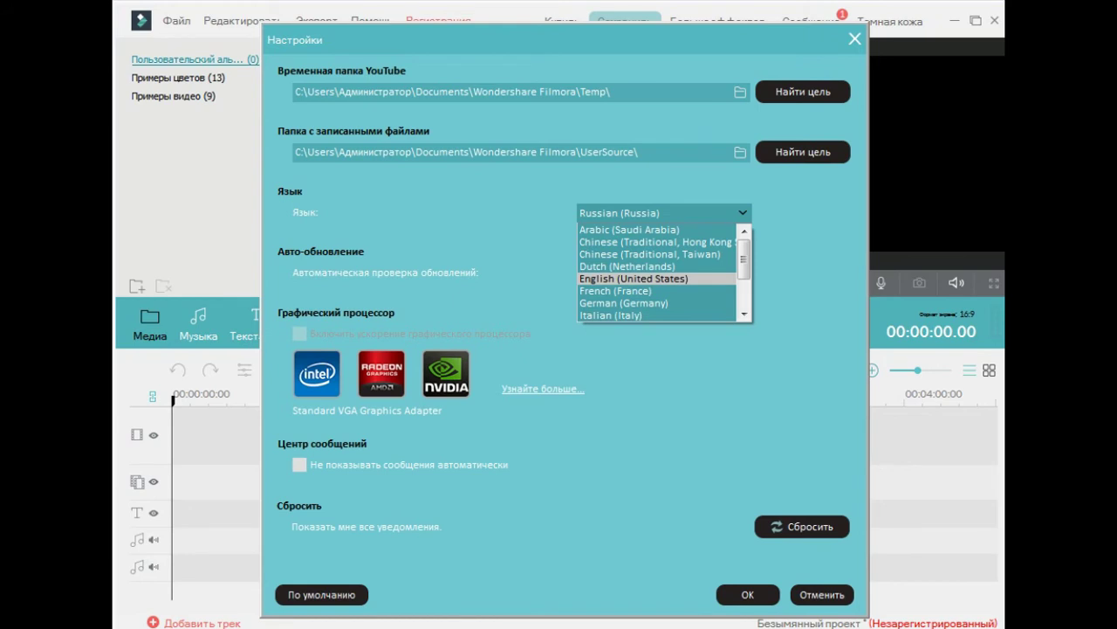
click(634, 279)
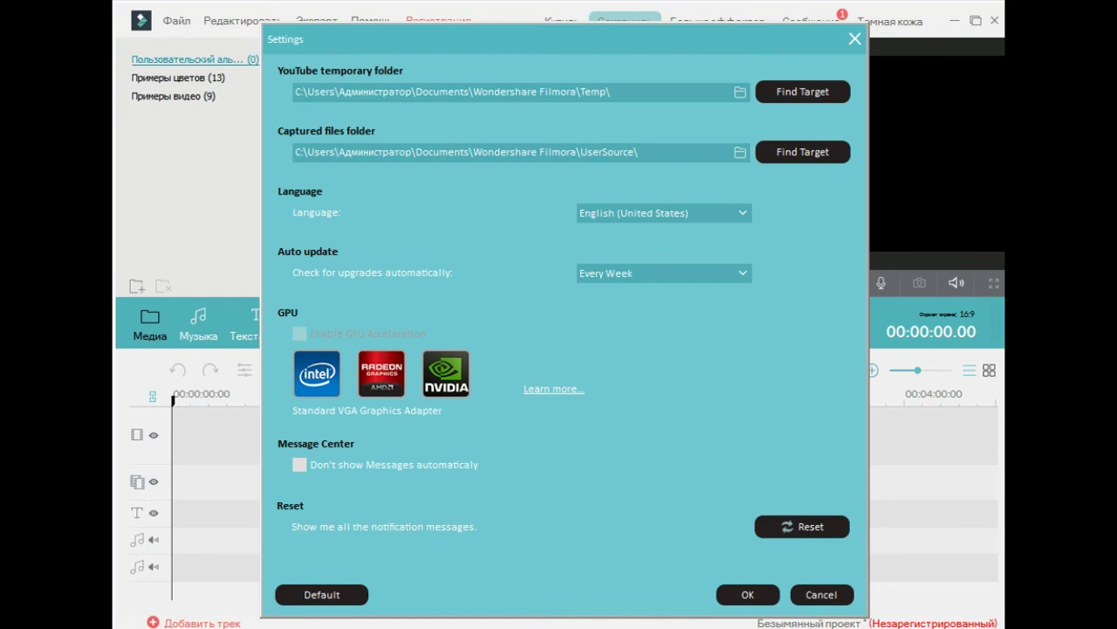
click(748, 594)
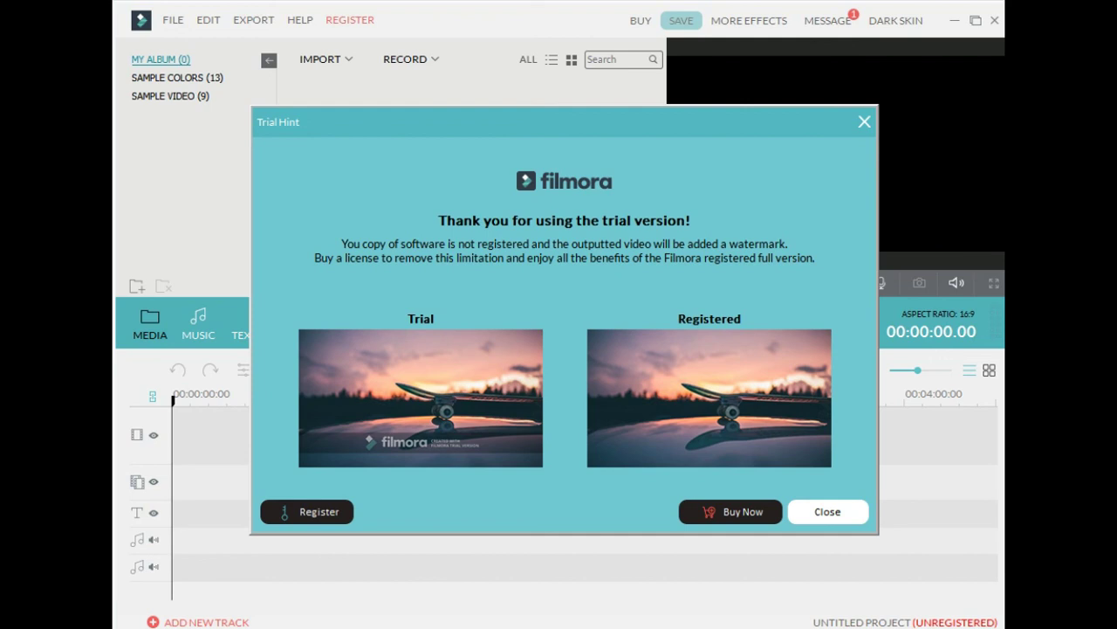
- Dismiss the trial-version notice, then refresh the desktop a few times
click(828, 512)
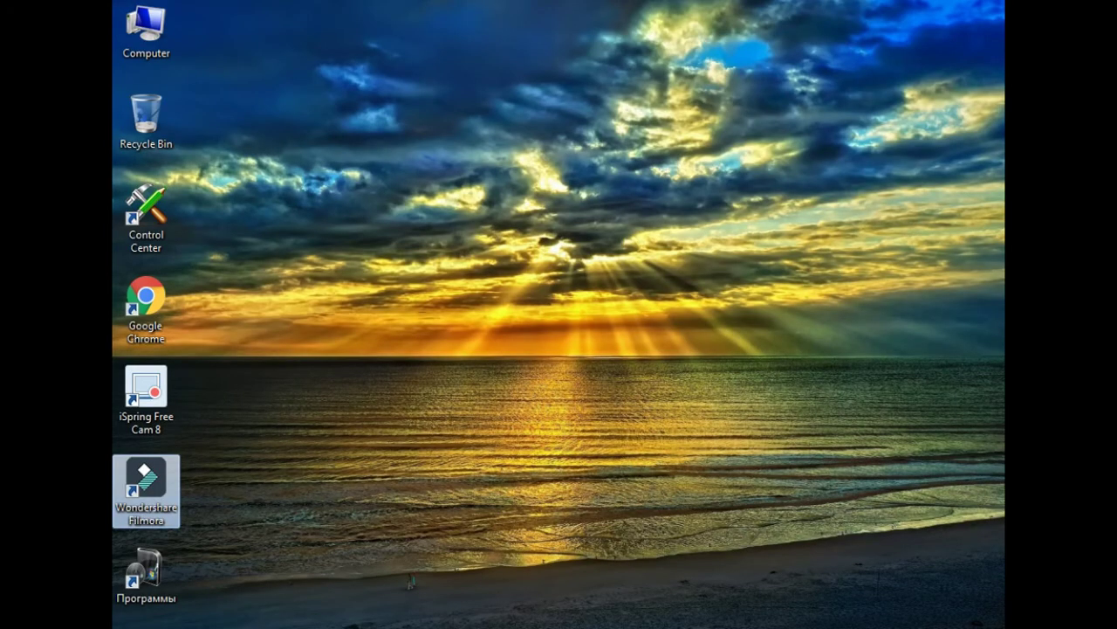
right_click(301, 155)
click(349, 205)
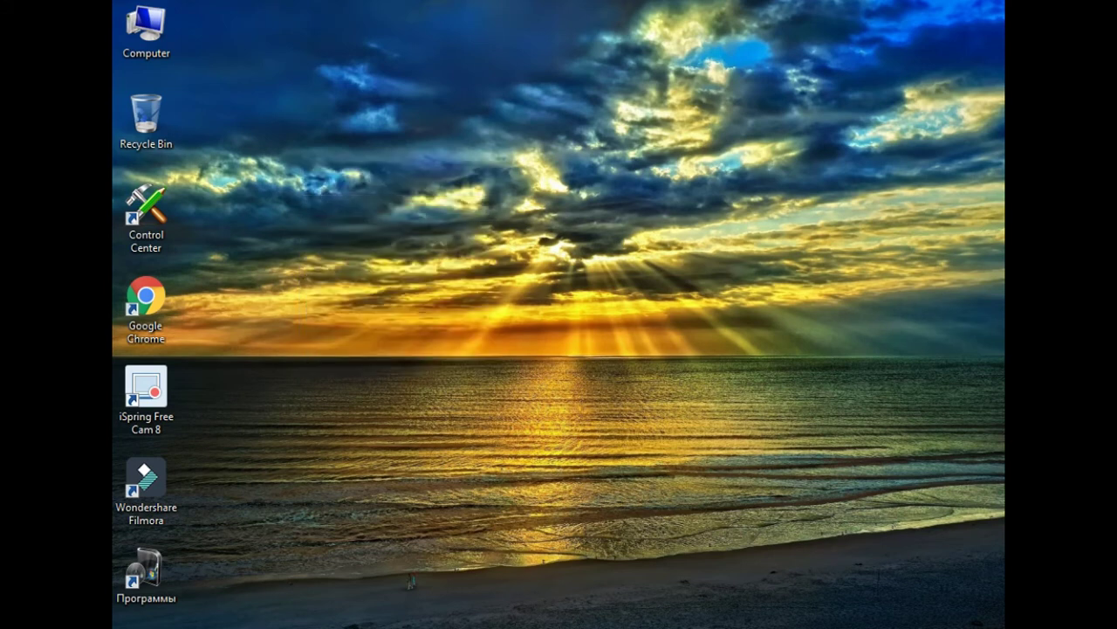
right_click(373, 212)
click(410, 267)
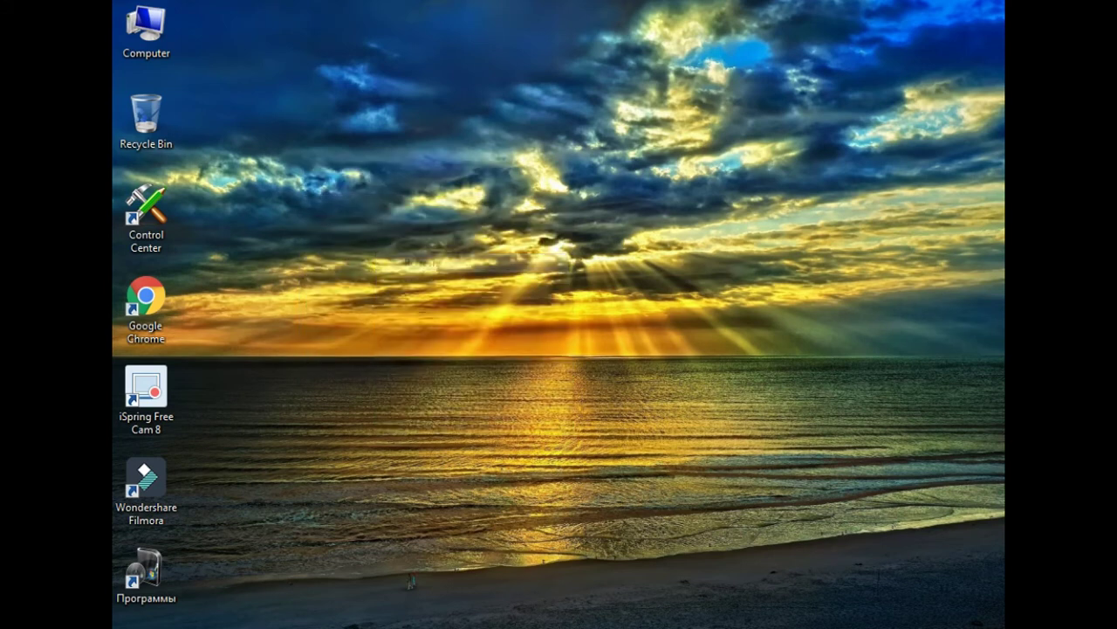
right_click(414, 219)
click(461, 267)
- Keep refreshing the desktop via its right-click menu until it sits idle
right_click(451, 267)
right_click(519, 323)
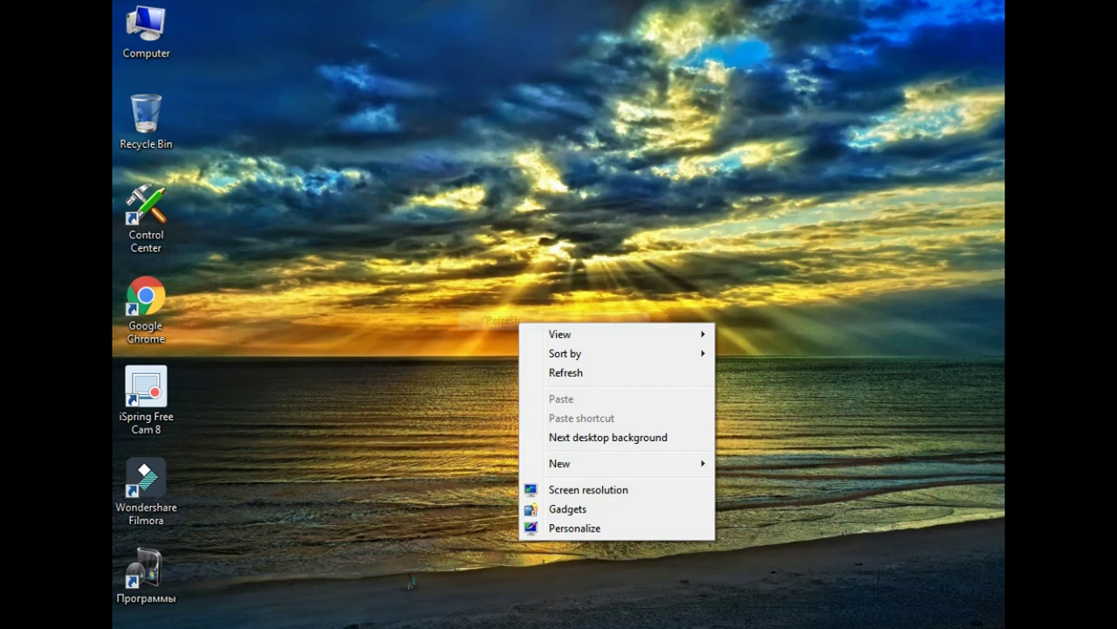
click(566, 372)
right_click(347, 268)
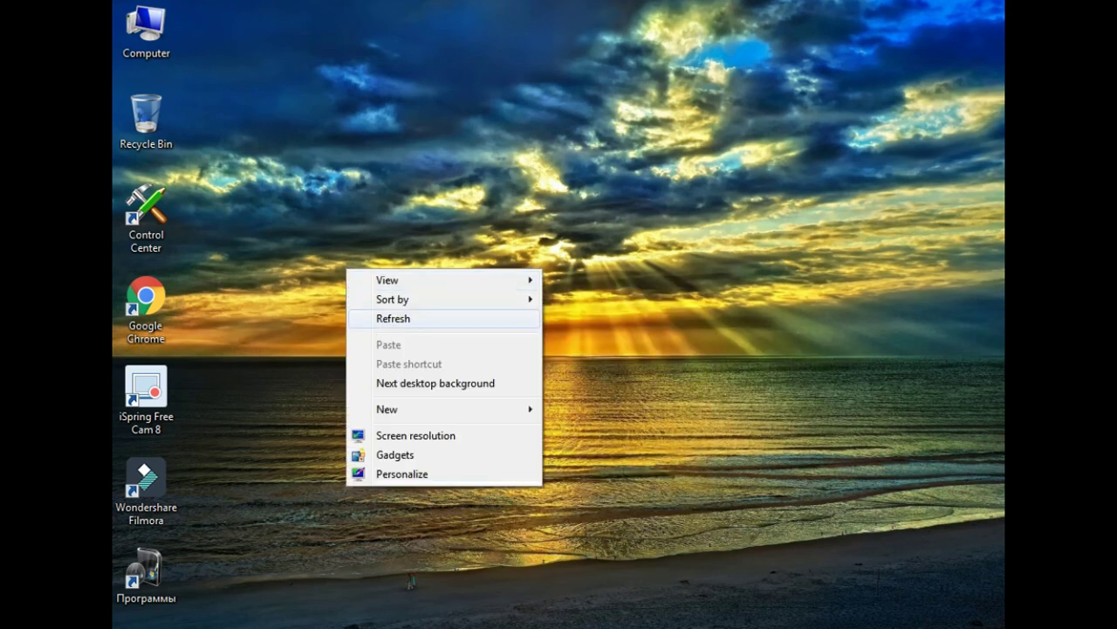
click(392, 316)
right_click(318, 177)
click(345, 228)
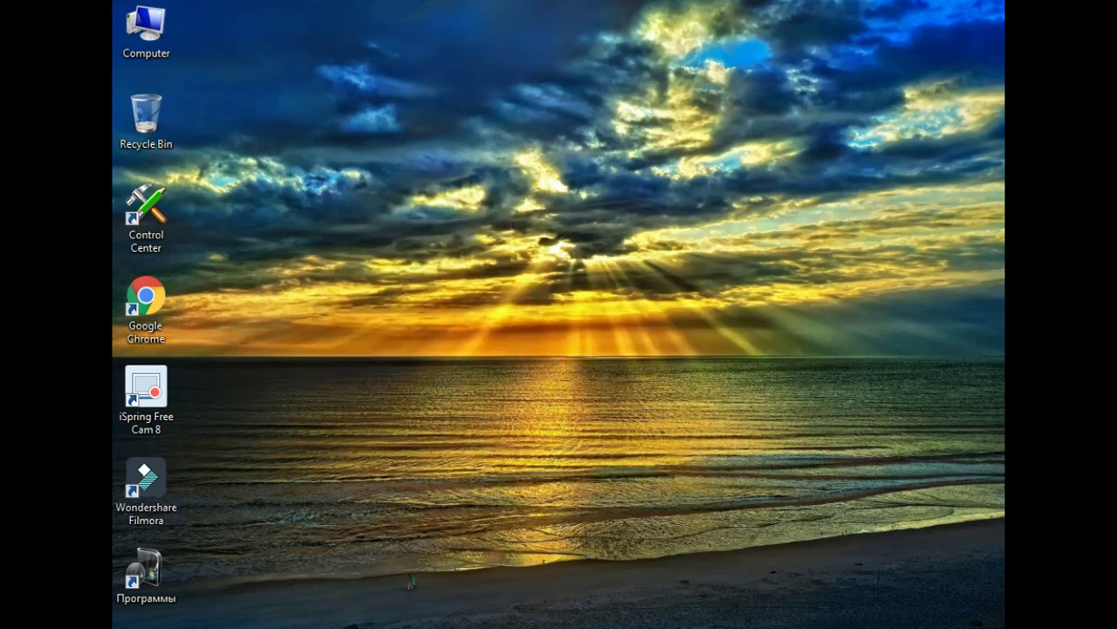